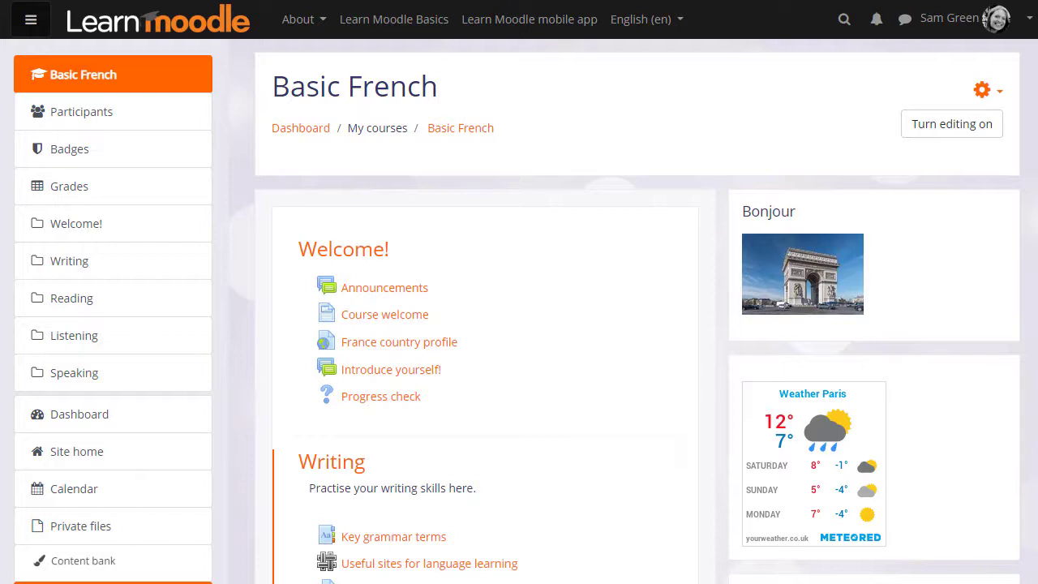
# Step: Open the full Course administration page for Basic French from the gear menu's More... entry
pyautogui.click(998, 94)
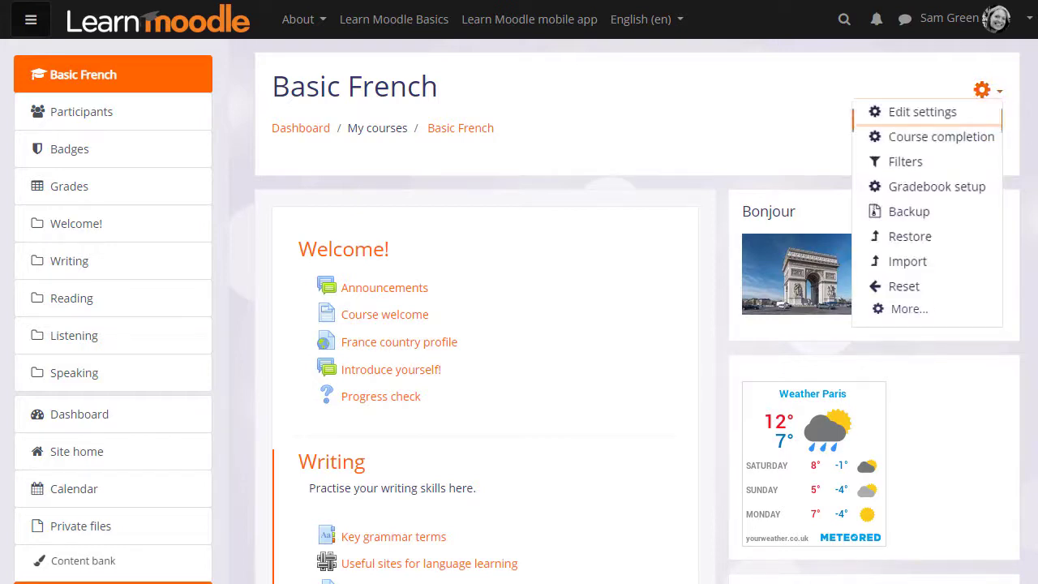
pyautogui.click(912, 312)
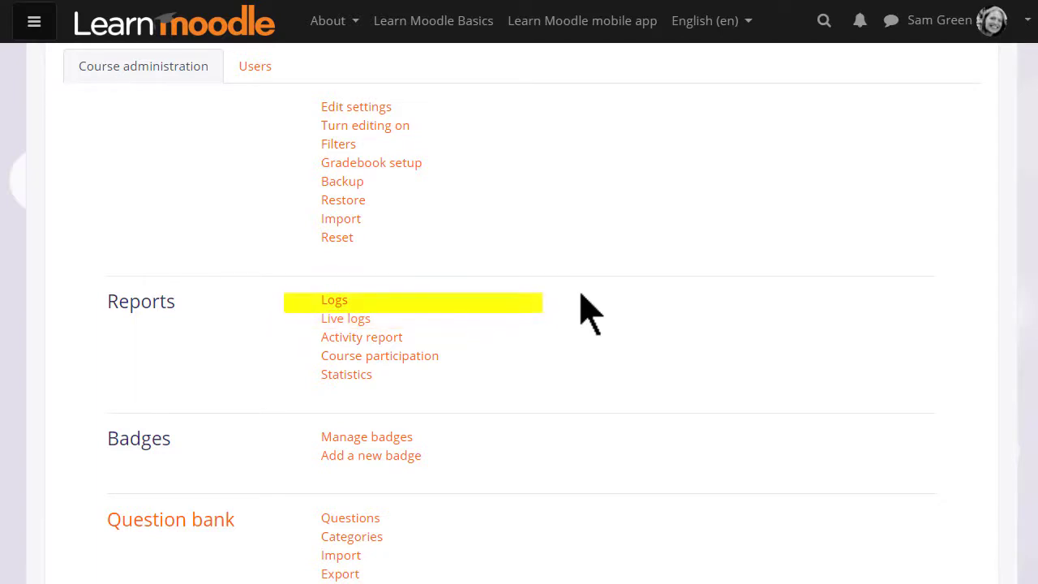
# Step: Open the Basic French Logs report and review the All events filter options without changing them
pyautogui.click(336, 302)
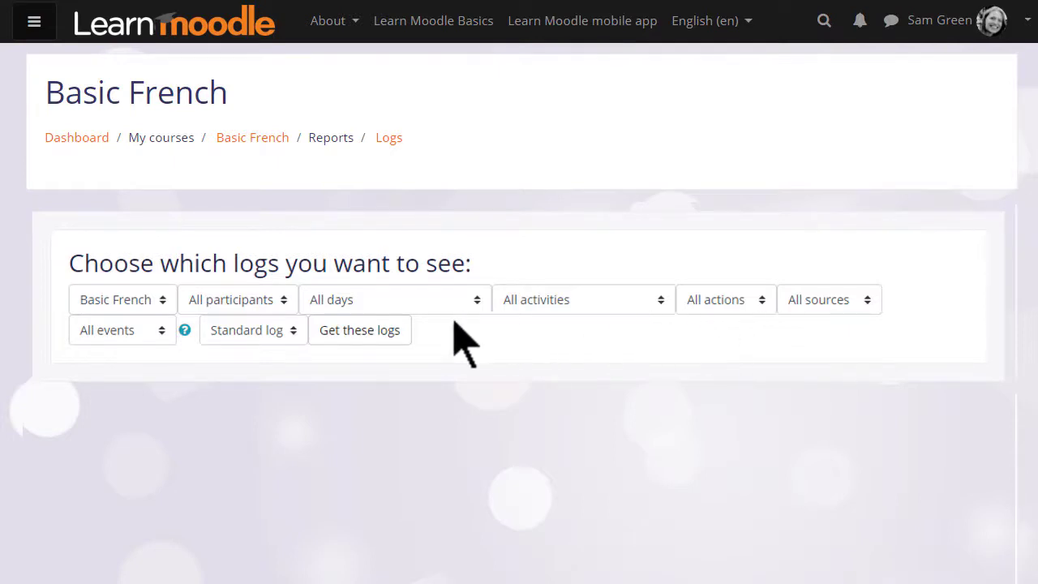
pyautogui.click(156, 330)
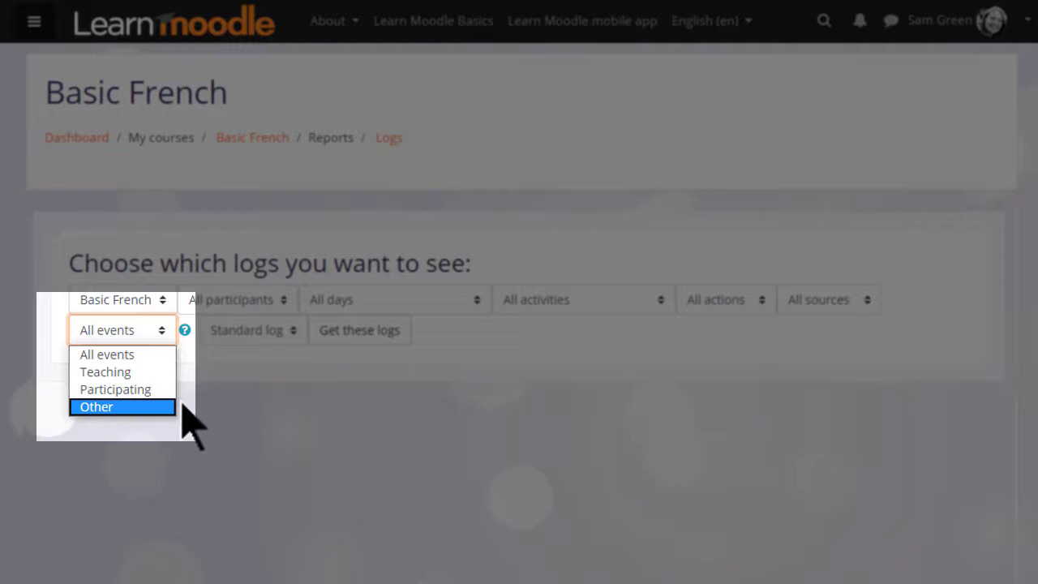
pyautogui.click(182, 404)
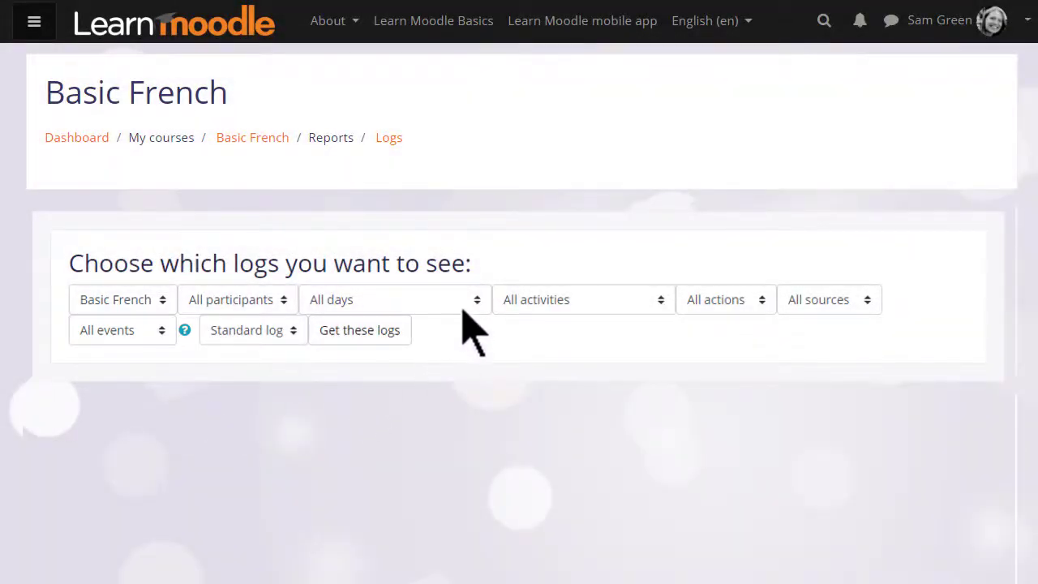
# Step: Filter the logs to Today (14 July 2020), Create actions and Teaching events, then fetch them
pyautogui.click(475, 304)
pyautogui.click(450, 343)
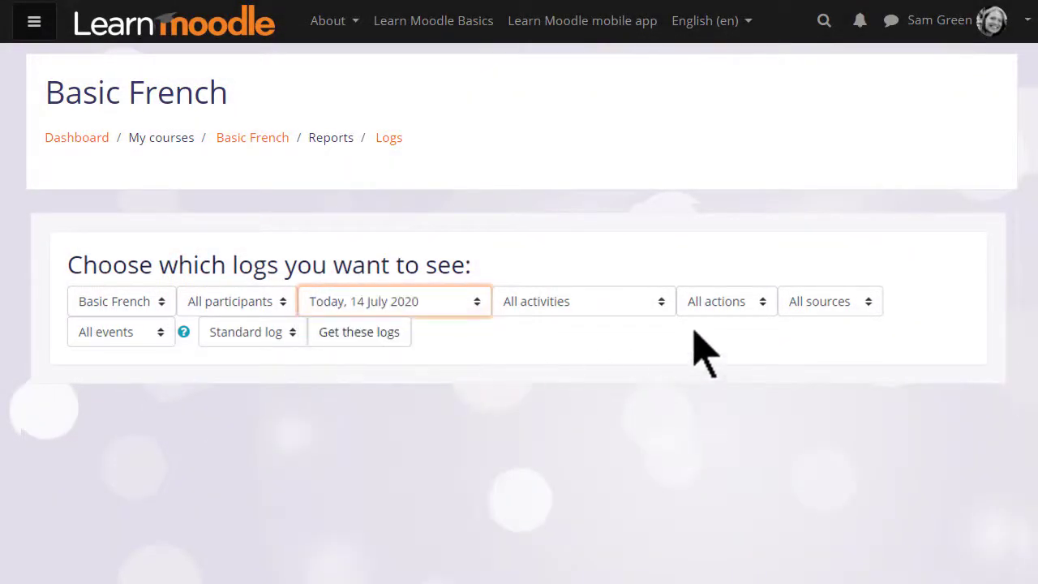
pyautogui.click(724, 303)
pyautogui.click(723, 342)
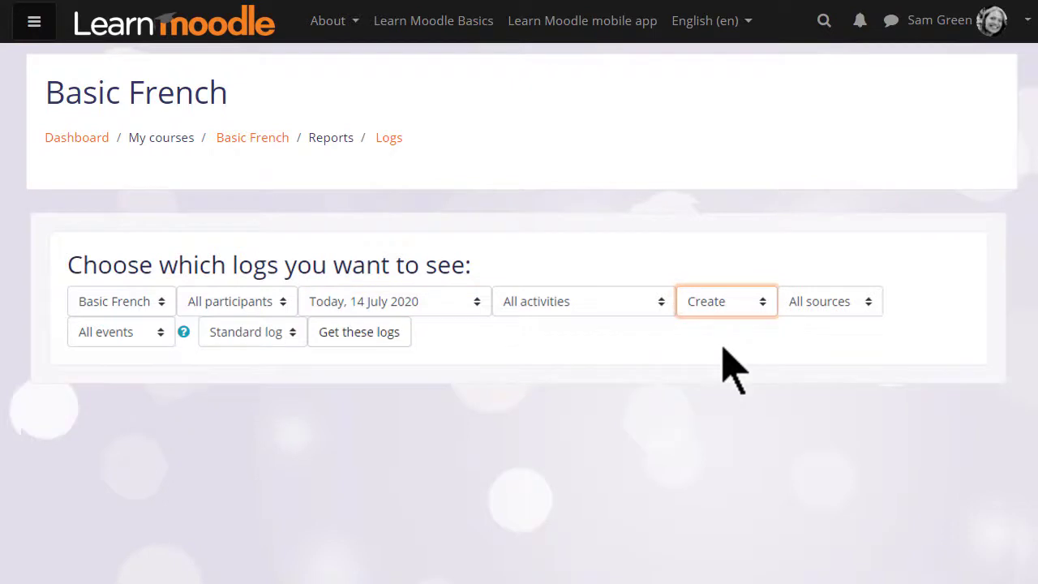
pyautogui.click(161, 338)
pyautogui.click(146, 372)
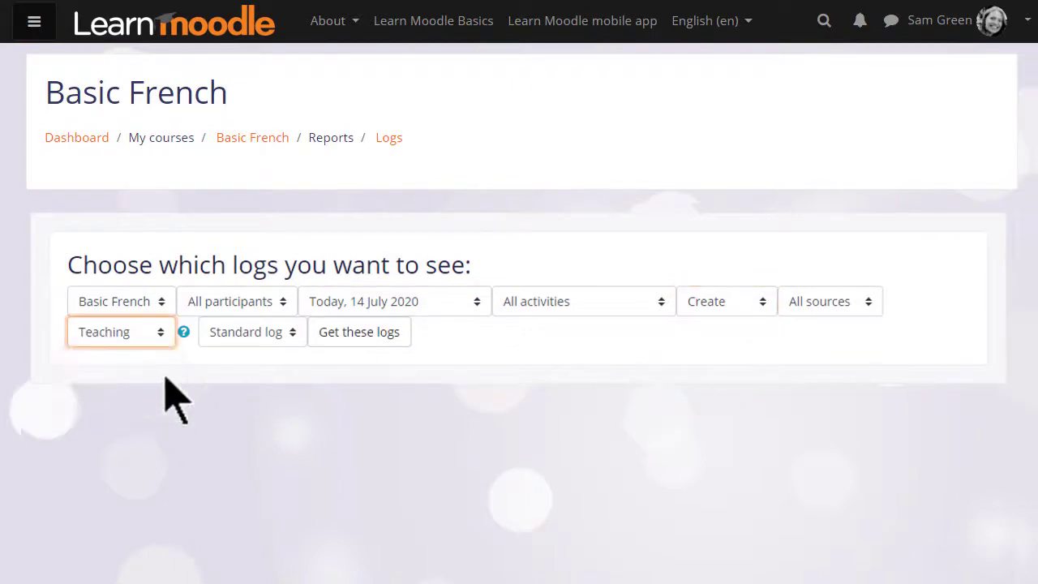
pyautogui.click(356, 334)
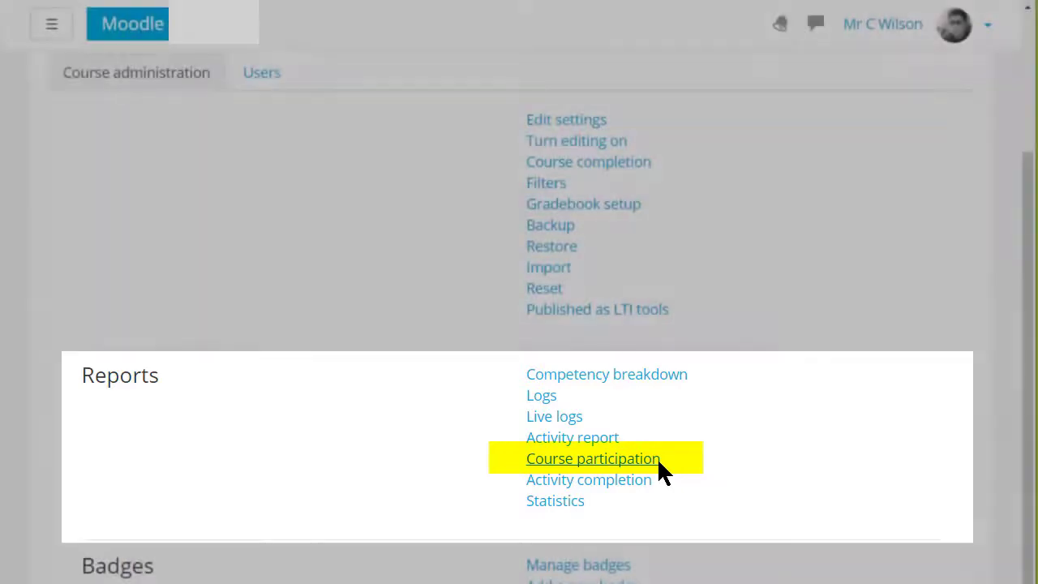
# Step: Open the Course participation report from the Reports section
pyautogui.click(656, 457)
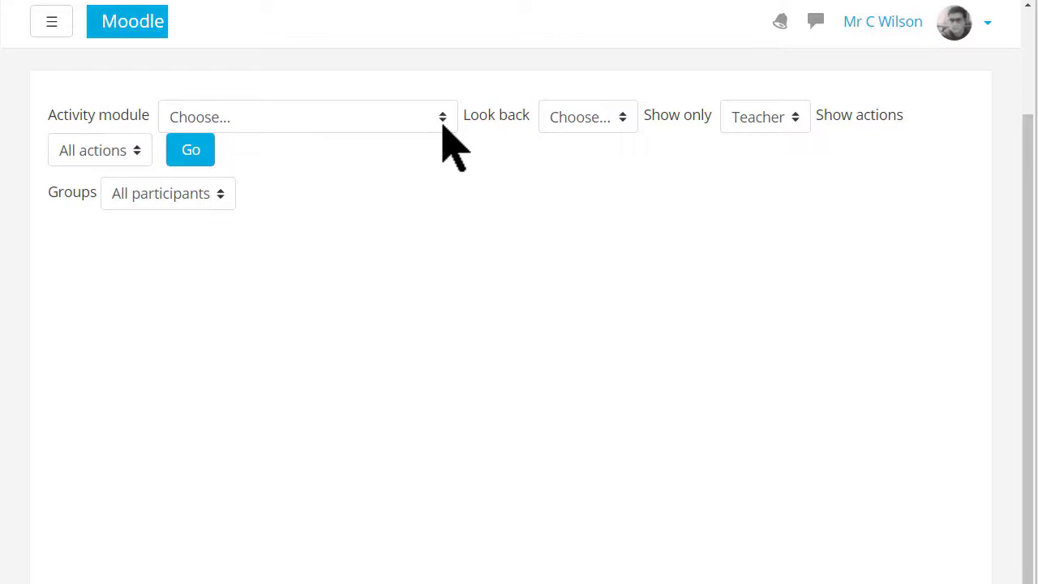
# Step: Report Student Post actions on the 'Why are we here?' forum over the past 1 week
pyautogui.click(443, 117)
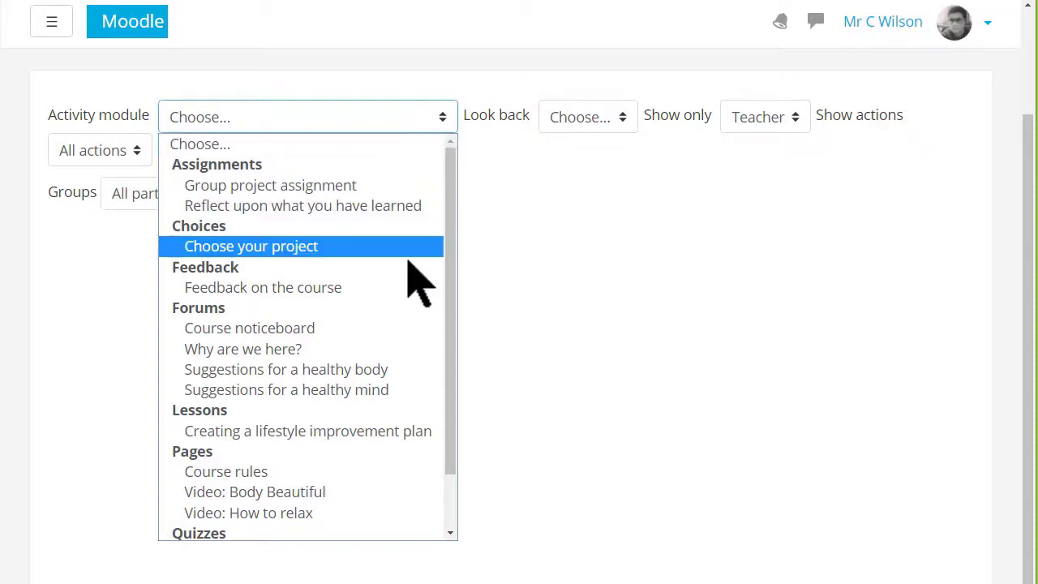
pyautogui.click(405, 363)
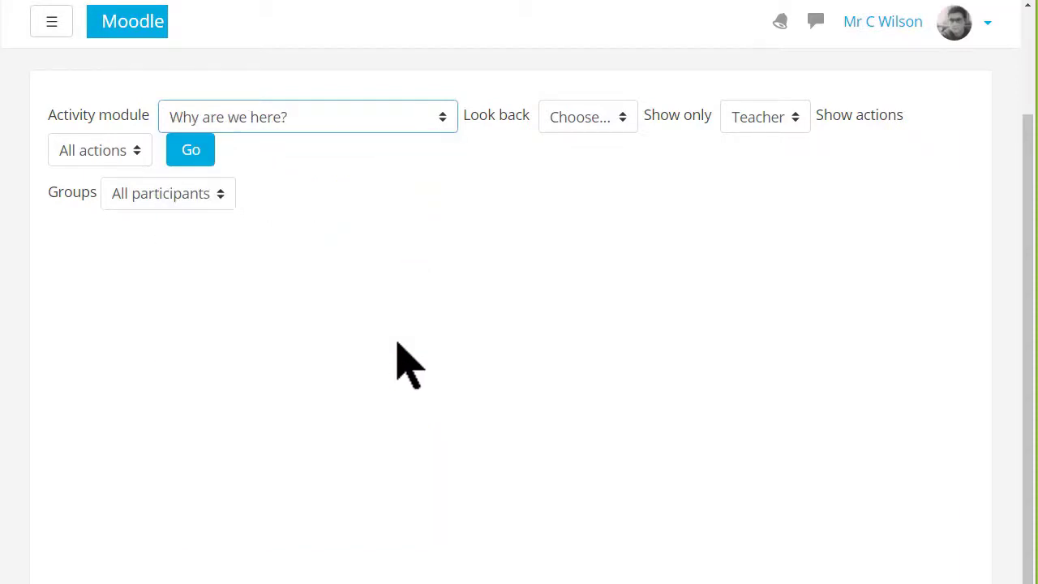
pyautogui.click(608, 121)
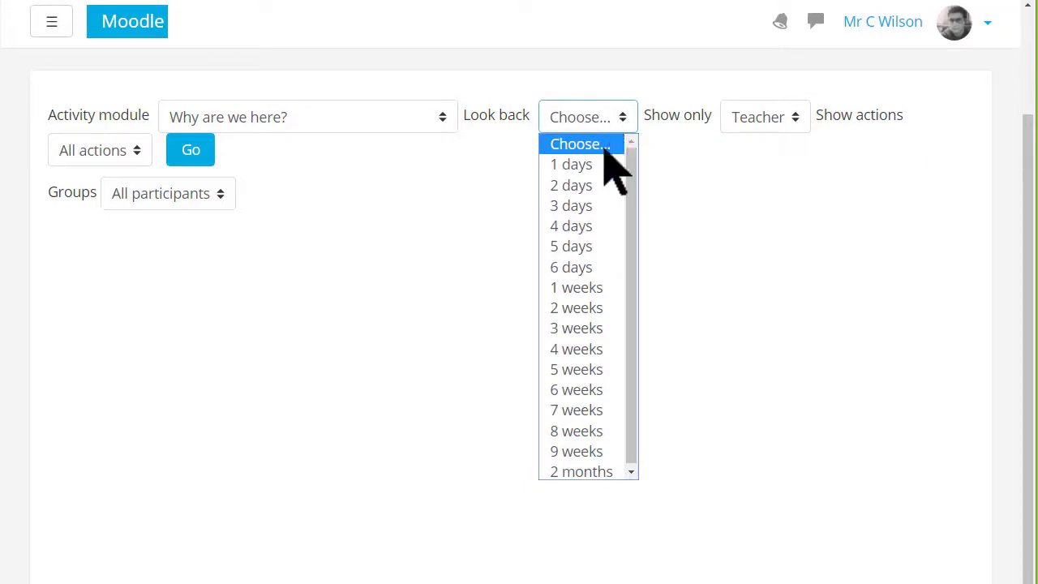
pyautogui.click(595, 287)
pyautogui.click(800, 122)
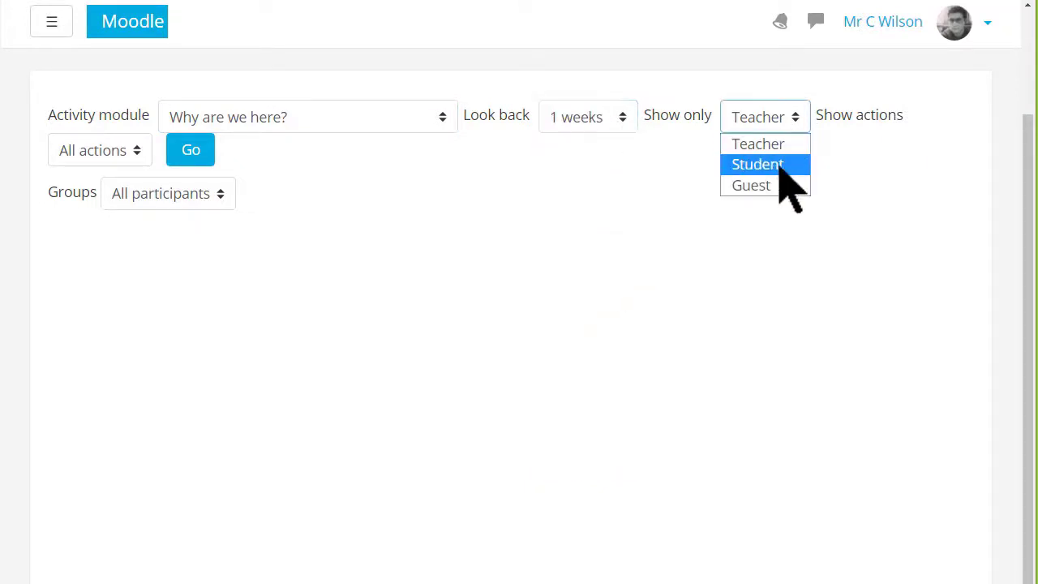
pyautogui.click(778, 167)
pyautogui.click(134, 153)
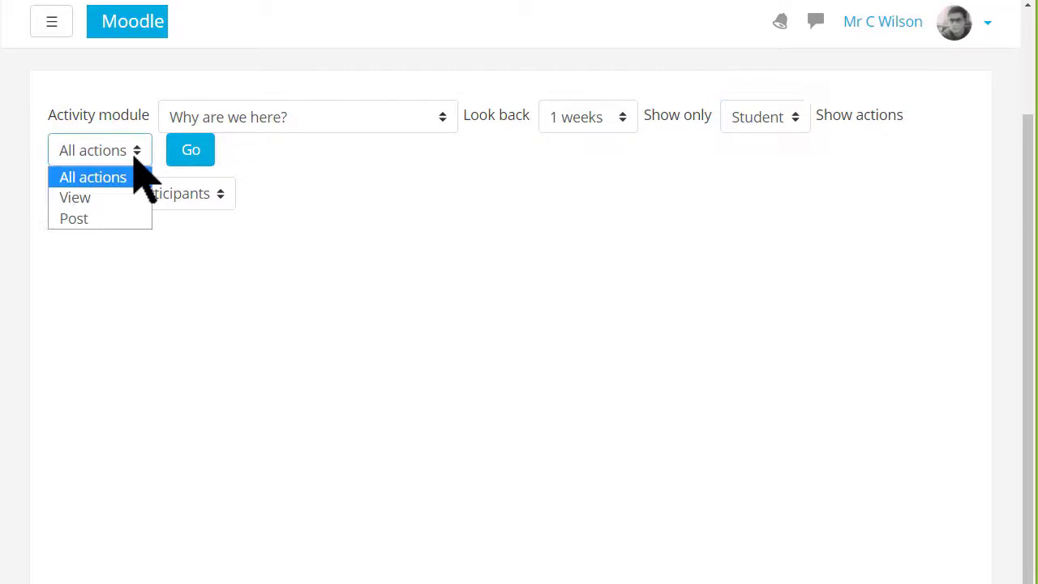
pyautogui.click(105, 217)
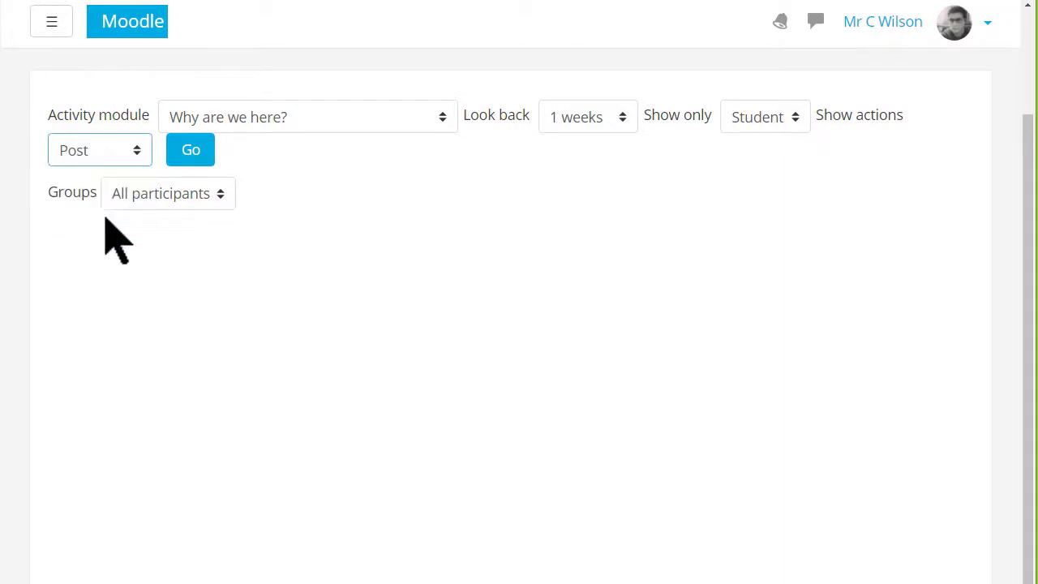
pyautogui.click(189, 158)
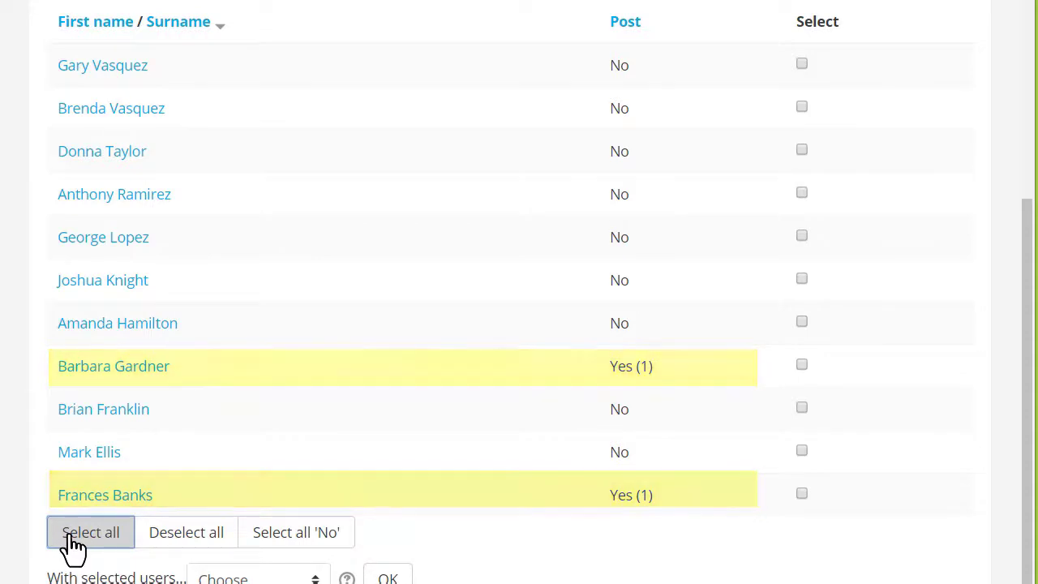
# Step: Select all students except the two who already posted in the forum
pyautogui.click(73, 548)
pyautogui.click(801, 494)
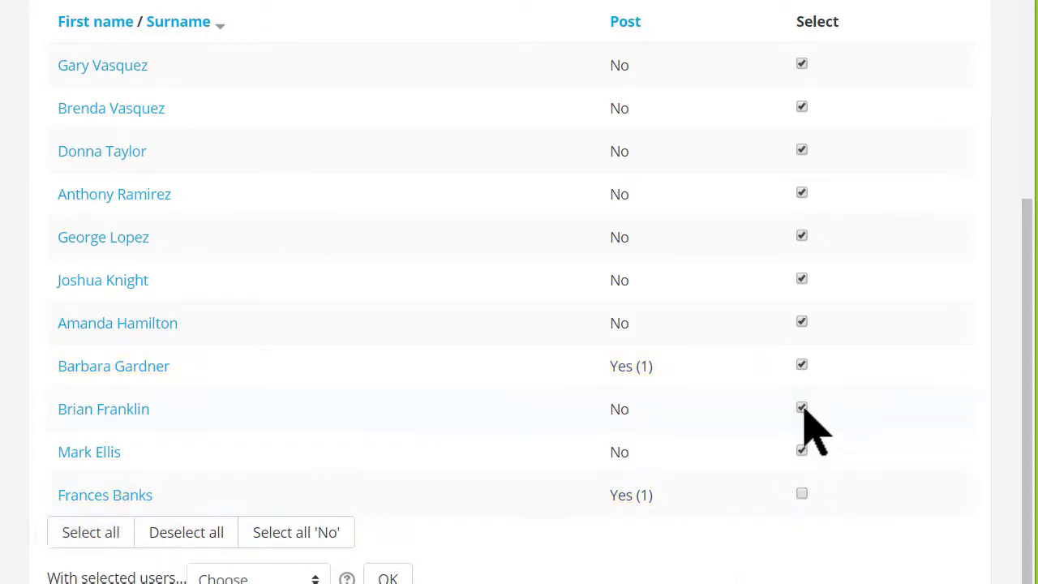
pyautogui.click(801, 366)
# Step: Message the nine selected students: 'Please post in the forum!'
pyautogui.scroll(-1, 1028, 574)
pyautogui.click(318, 532)
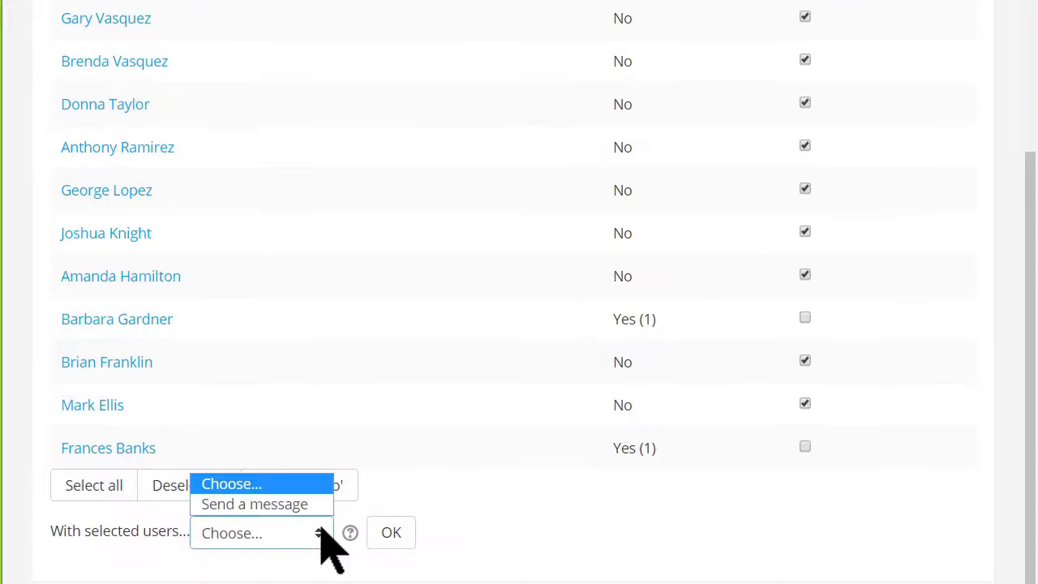
pyautogui.click(306, 502)
pyautogui.write('Plea')
pyautogui.write('se post in the forum')
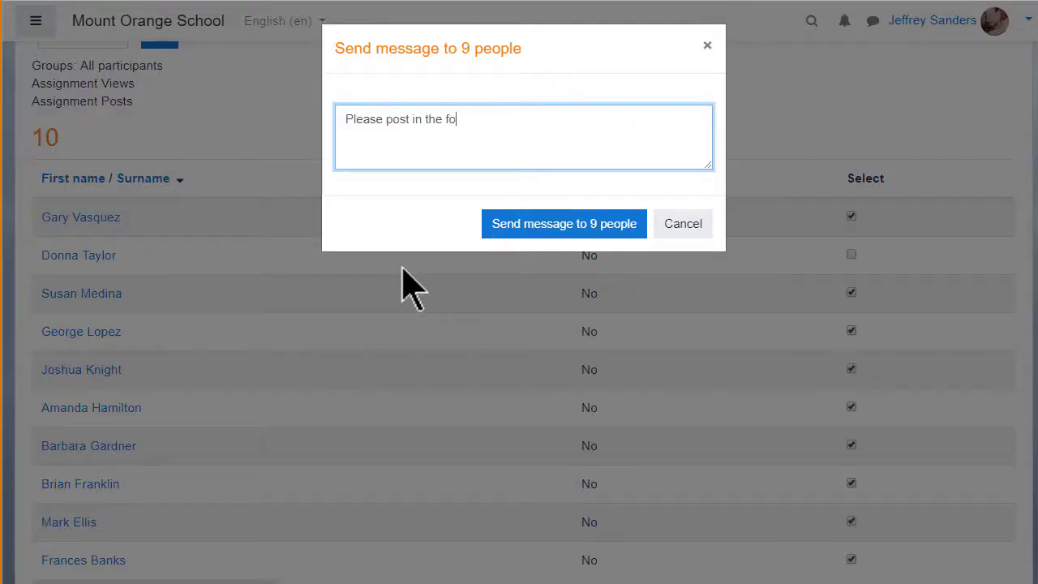
pyautogui.write('!')
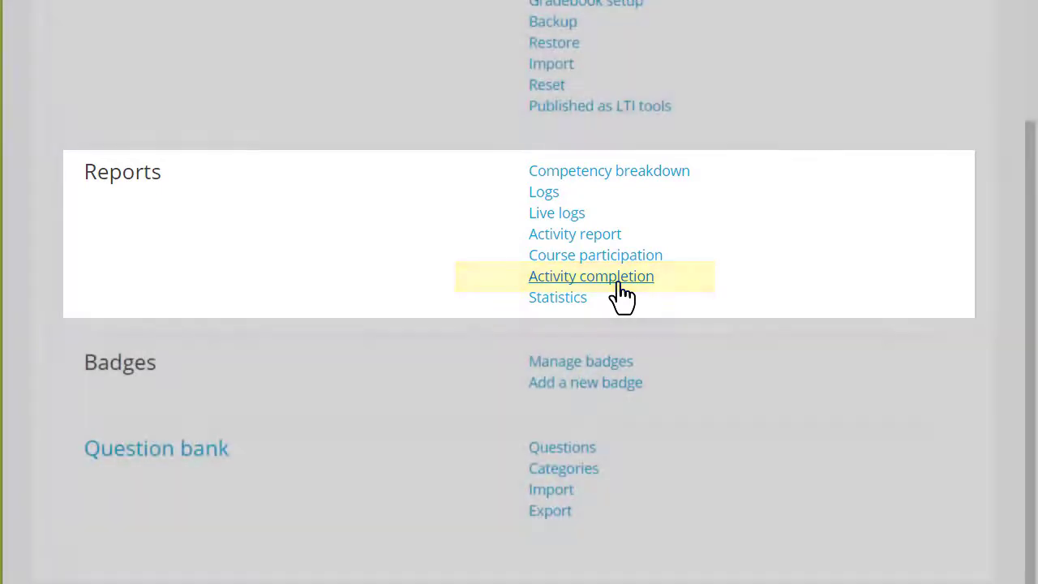
# Step: In the Activity completion report, mark the student's 'Join the digital literacy discussions' as Completed
pyautogui.click(619, 282)
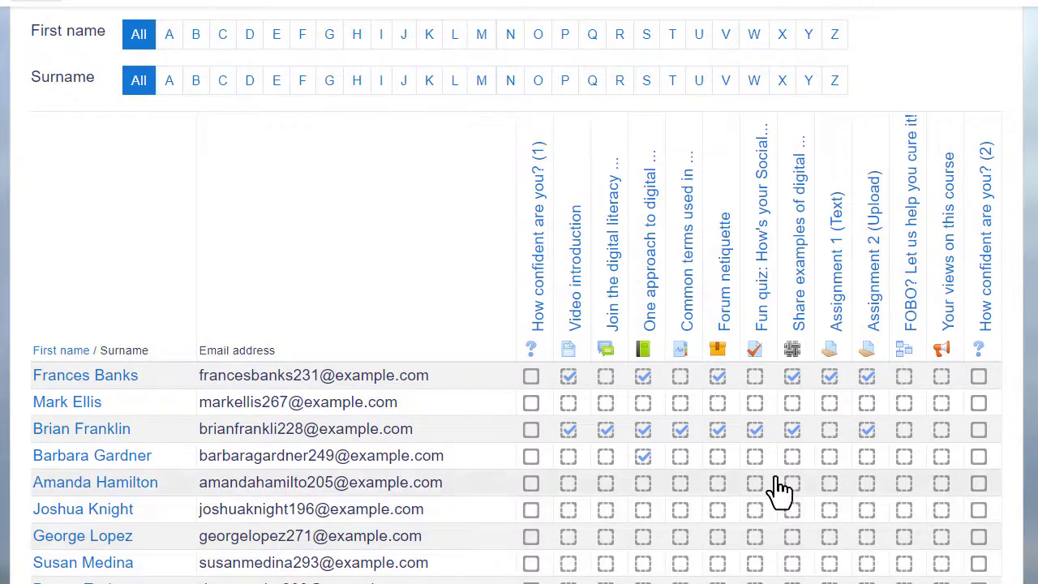
pyautogui.click(605, 376)
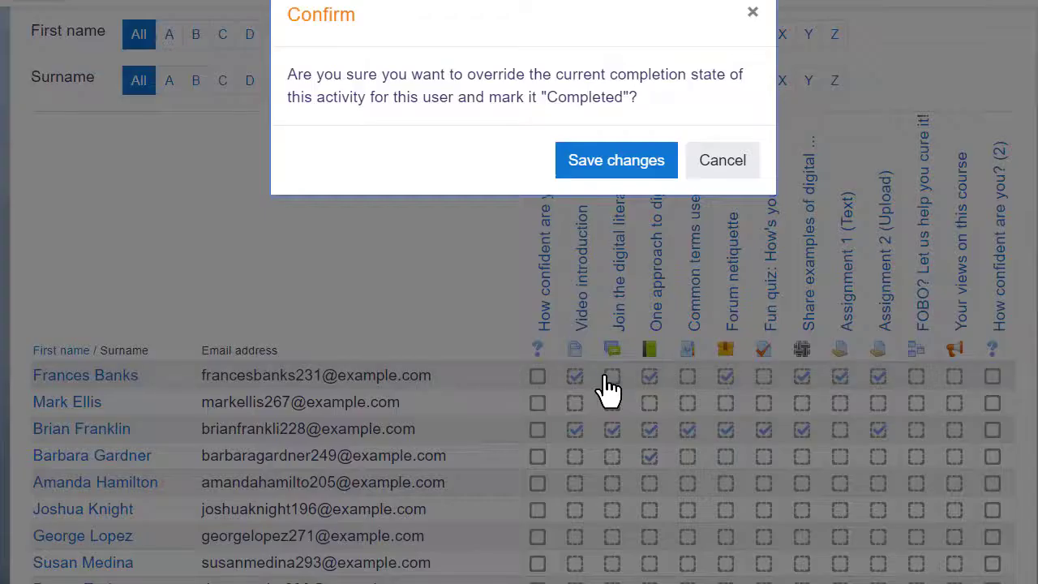
pyautogui.click(621, 162)
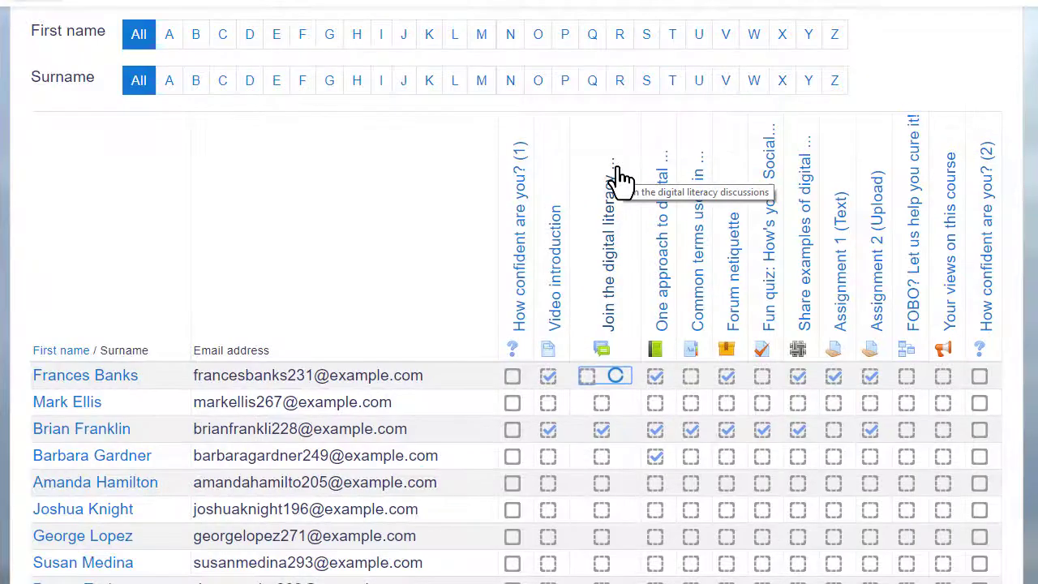